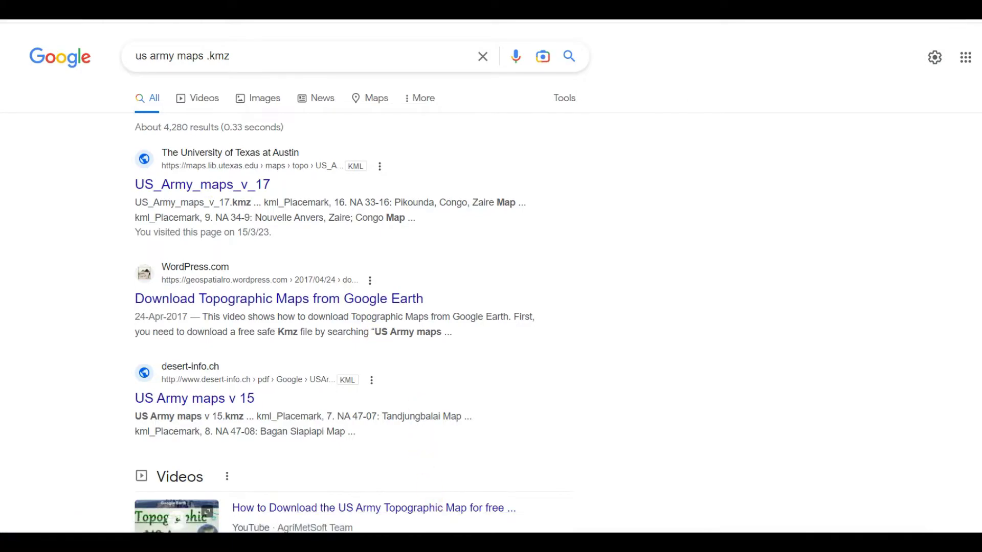
Switch to Google Earth Pro and show the US_Army_maps_v_17.kmz overlay, hiding its Africa 1:2,000,000 and World 1:250,000 folders.
{"action": "left_click", "coordinate": [450, 480]}
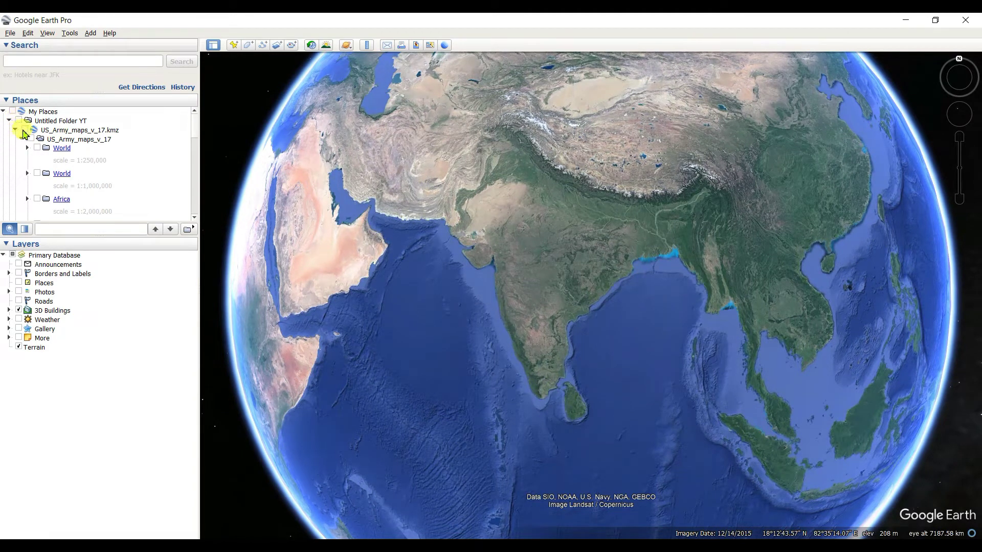
{"action": "left_click", "coordinate": [24, 129]}
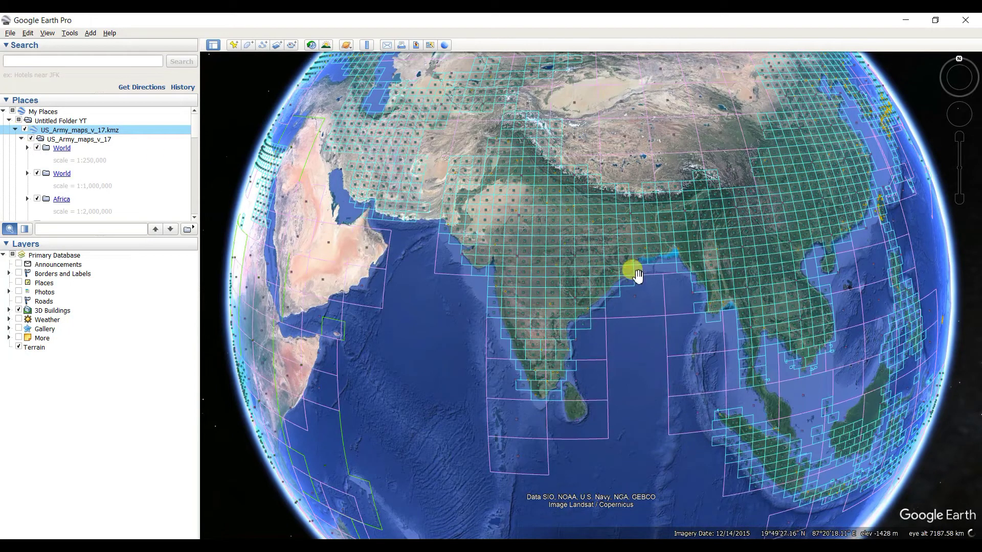
{"action": "scroll", "coordinate": [71, 181], "scroll_direction": "down", "scroll_amount": 1}
{"action": "scroll", "coordinate": [70, 181], "scroll_direction": "up", "scroll_amount": 1}
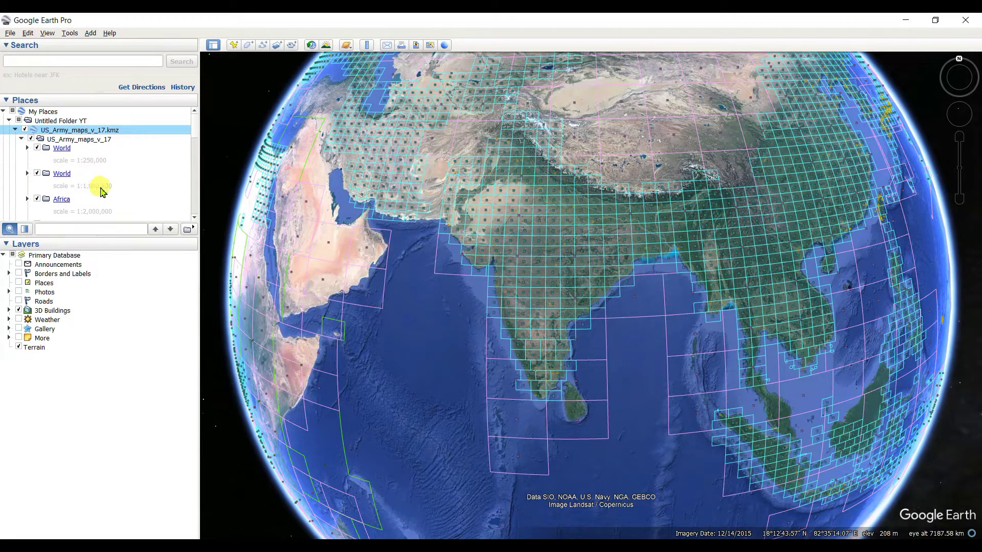
{"action": "left_click", "coordinate": [37, 199]}
{"action": "left_click", "coordinate": [37, 147]}
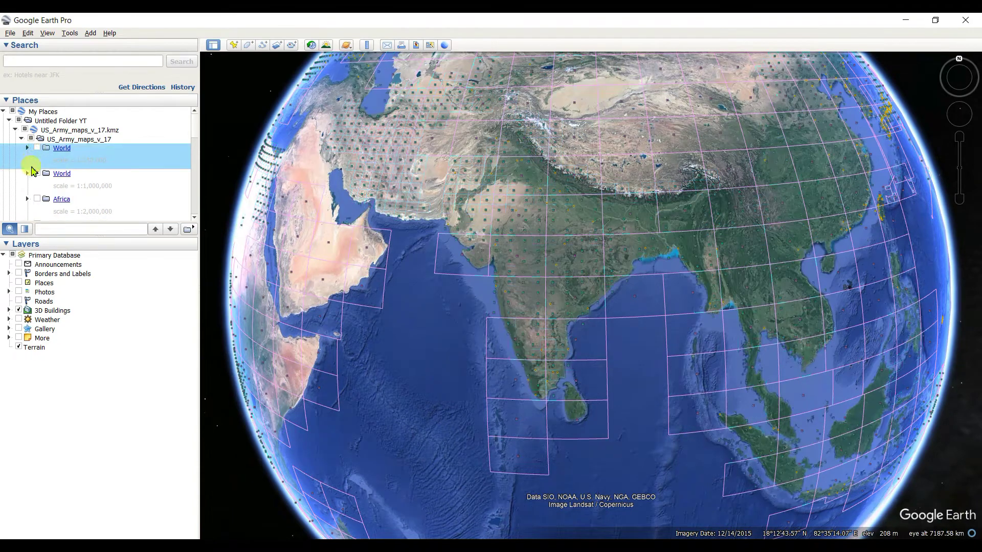
Examine the World 1:1,000,000 sheet coverage over India, Africa, the Americas and Asia, and reset the globe to north up.
{"action": "double_click", "coordinate": [640, 276]}
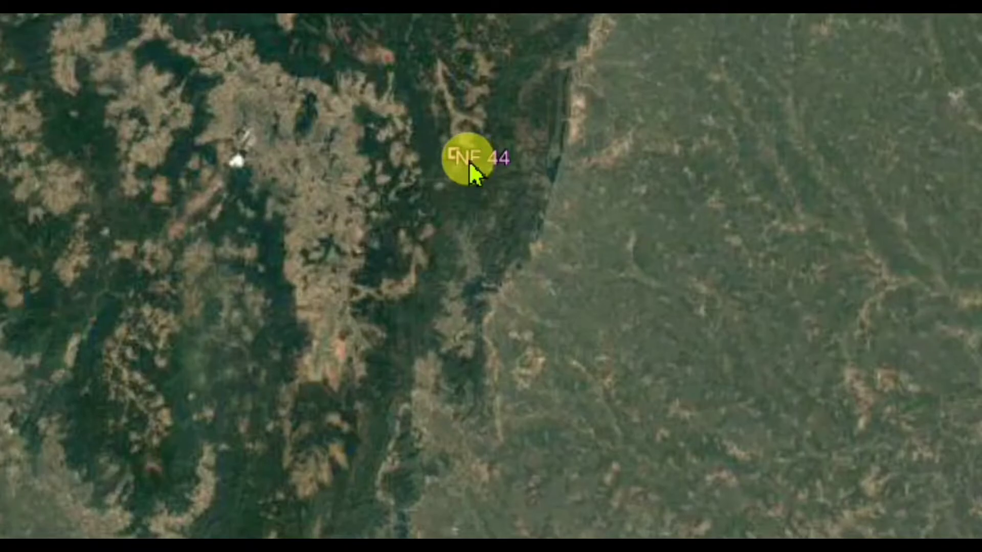
{"action": "scroll", "coordinate": [469, 161], "scroll_direction": "down", "scroll_amount": 2}
{"action": "scroll", "coordinate": [470, 162], "scroll_direction": "down", "scroll_amount": 5}
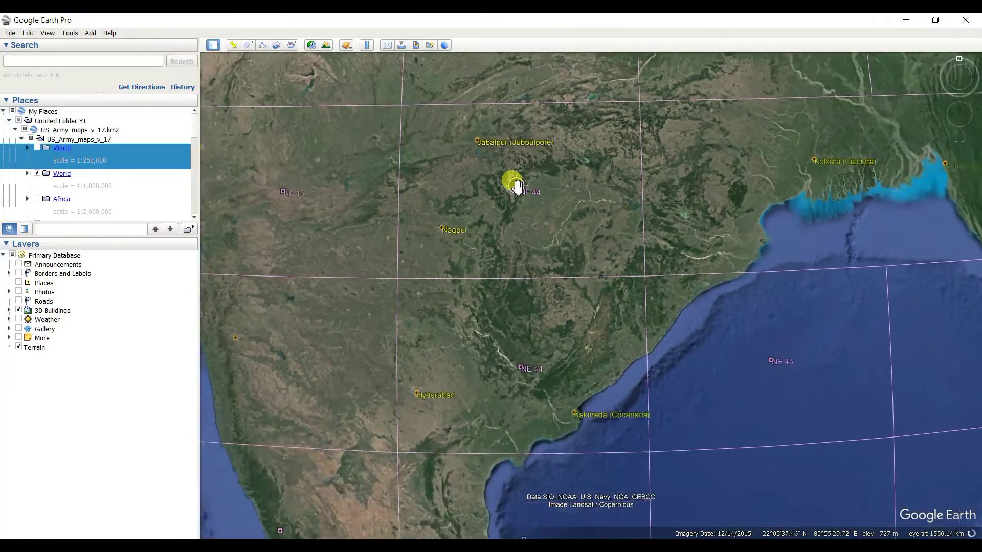
{"action": "scroll", "coordinate": [532, 198], "scroll_direction": "down", "scroll_amount": 6}
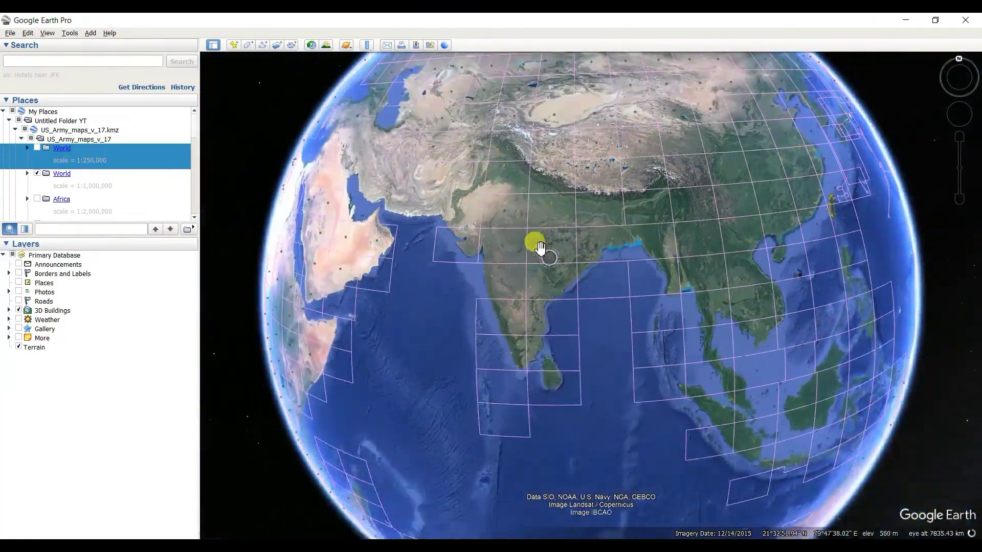
{"action": "left_click_drag", "start_coordinate": [540, 247], "coordinate": [685, 285]}
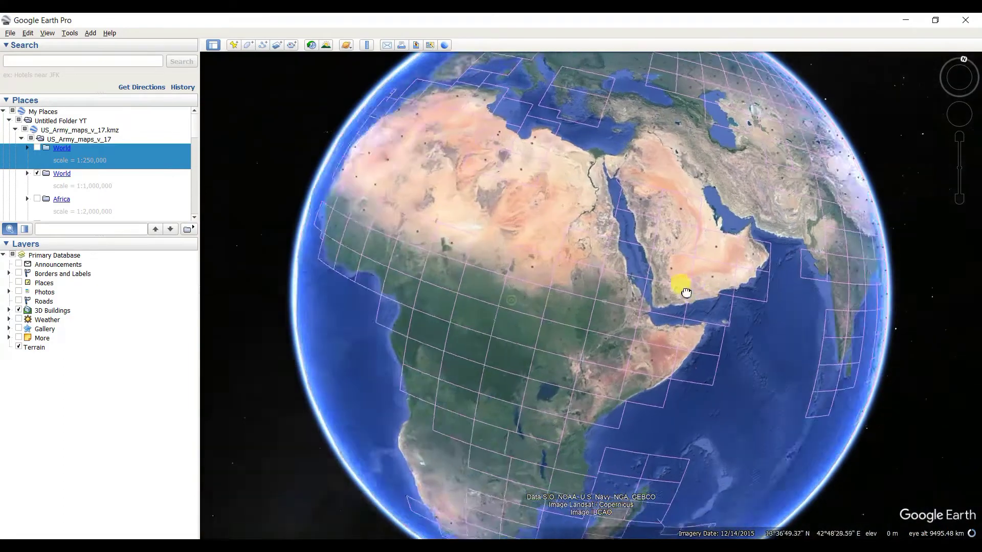
{"action": "left_click_drag", "start_coordinate": [594, 302], "coordinate": [618, 379]}
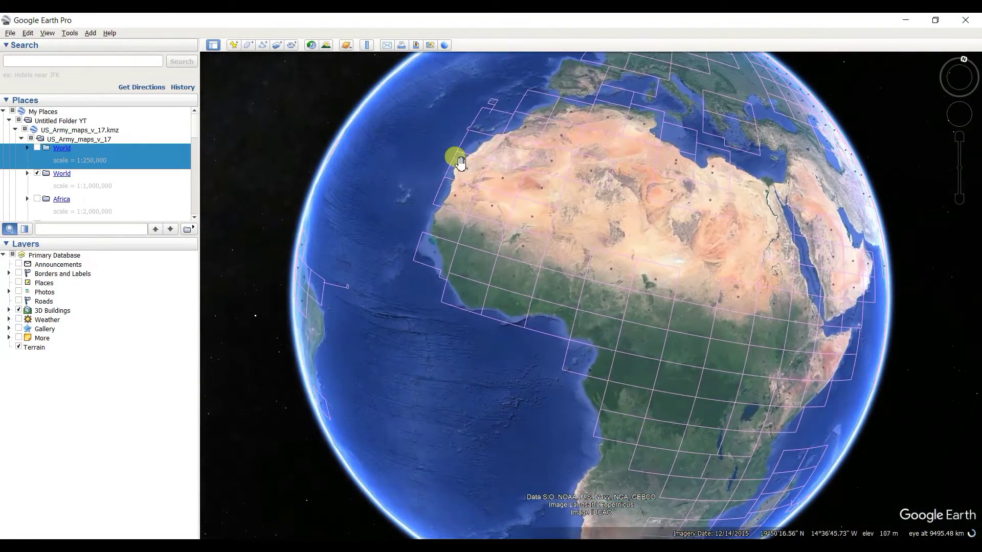
{"action": "left_click_drag", "start_coordinate": [454, 158], "coordinate": [844, 320]}
{"action": "left_click_drag", "start_coordinate": [649, 281], "coordinate": [751, 345]}
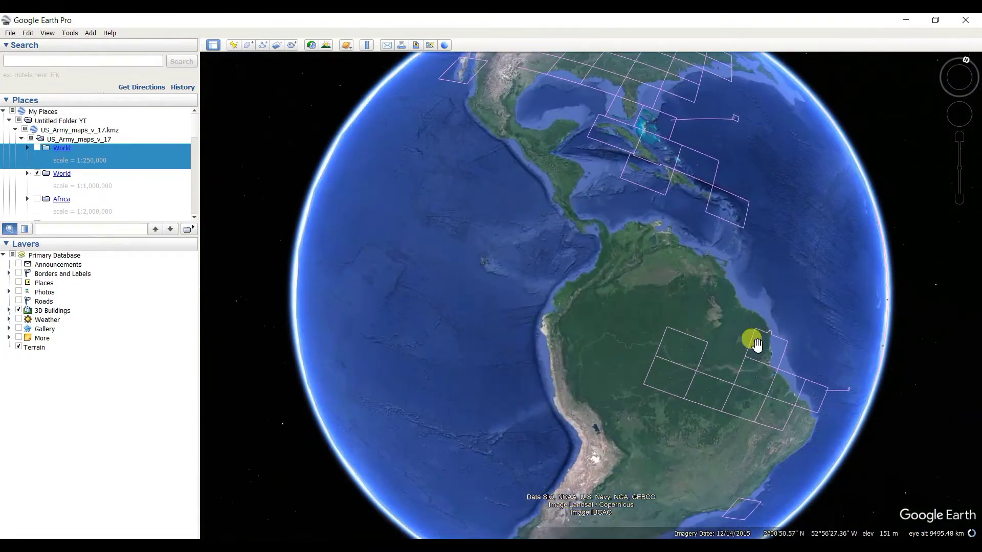
{"action": "left_click_drag", "start_coordinate": [562, 225], "coordinate": [548, 499]}
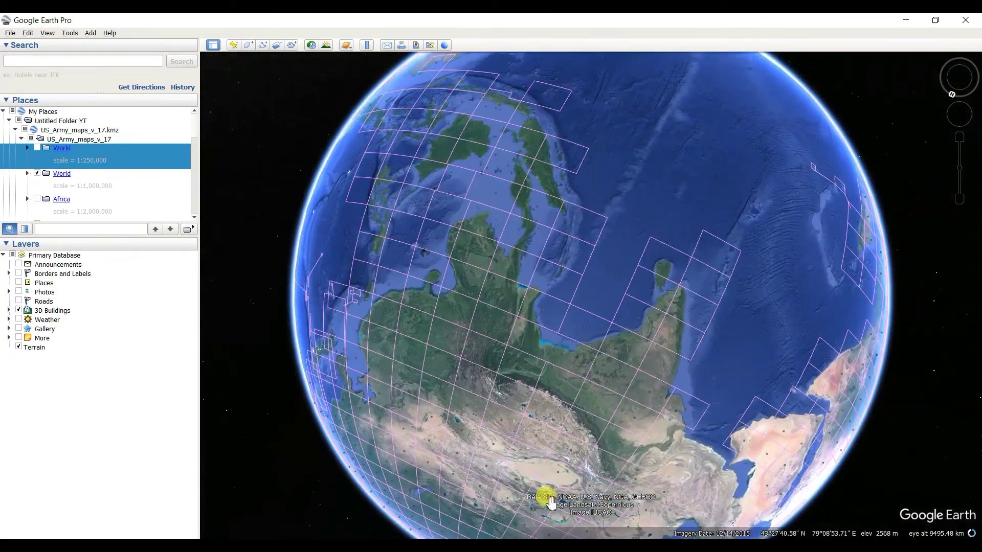
{"action": "left_click", "coordinate": [955, 96]}
{"action": "left_click", "coordinate": [671, 265]}
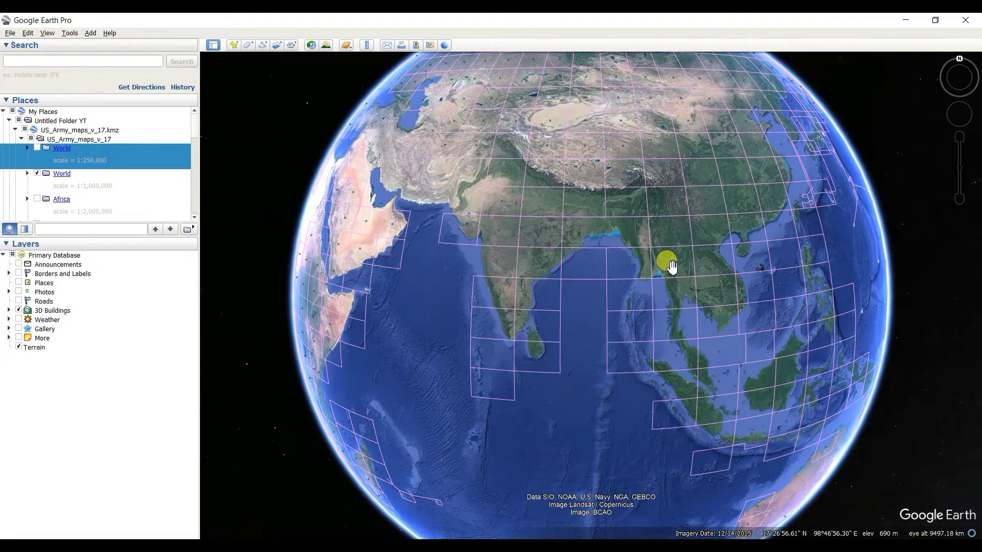
Hide the World 1:1,000,000 map index and show the World 1:250,000 one instead.
{"action": "left_click", "coordinate": [37, 173]}
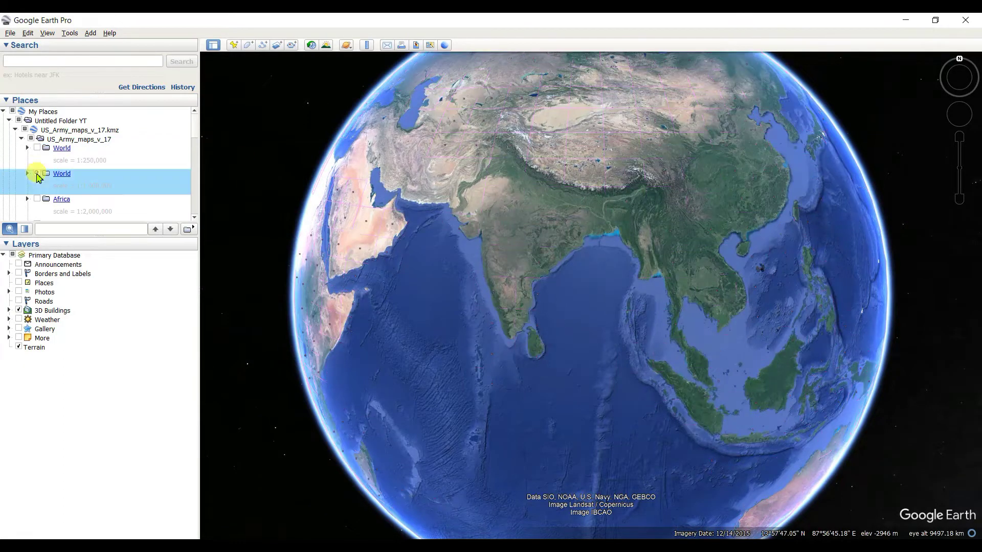
{"action": "left_click", "coordinate": [37, 148]}
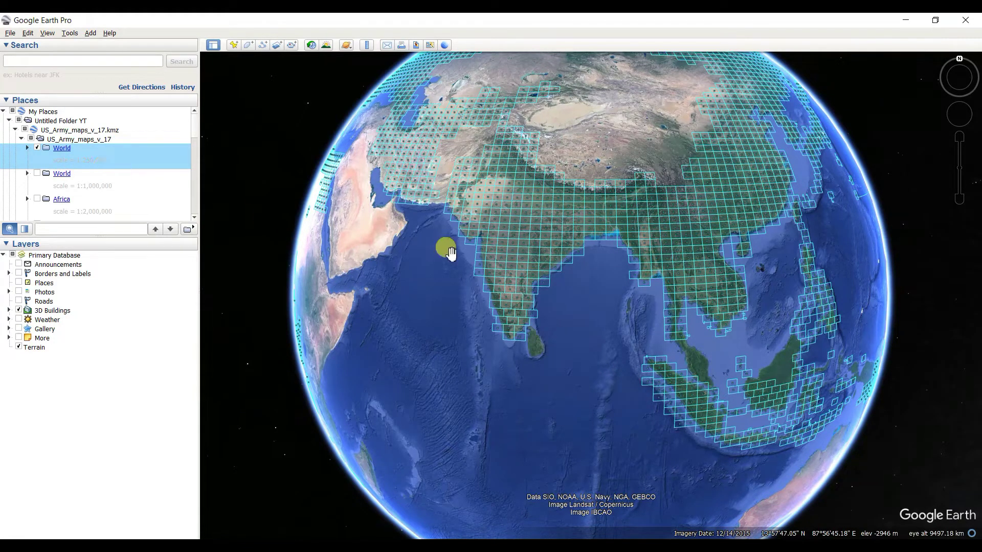
Open the scanned map linked from the NE 44-3: Jagdalpur placemark, located between Nagpur and Kakinada in India.
{"action": "scroll", "coordinate": [594, 260], "scroll_direction": "up", "scroll_amount": 3}
{"action": "scroll", "coordinate": [598, 279], "scroll_direction": "up", "scroll_amount": 3}
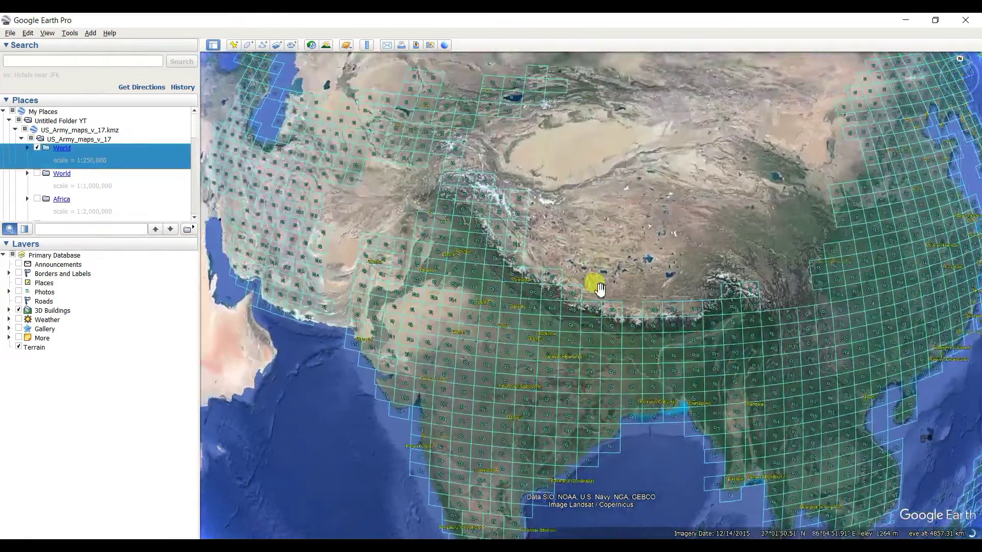
{"action": "scroll", "coordinate": [598, 310], "scroll_direction": "up", "scroll_amount": 3}
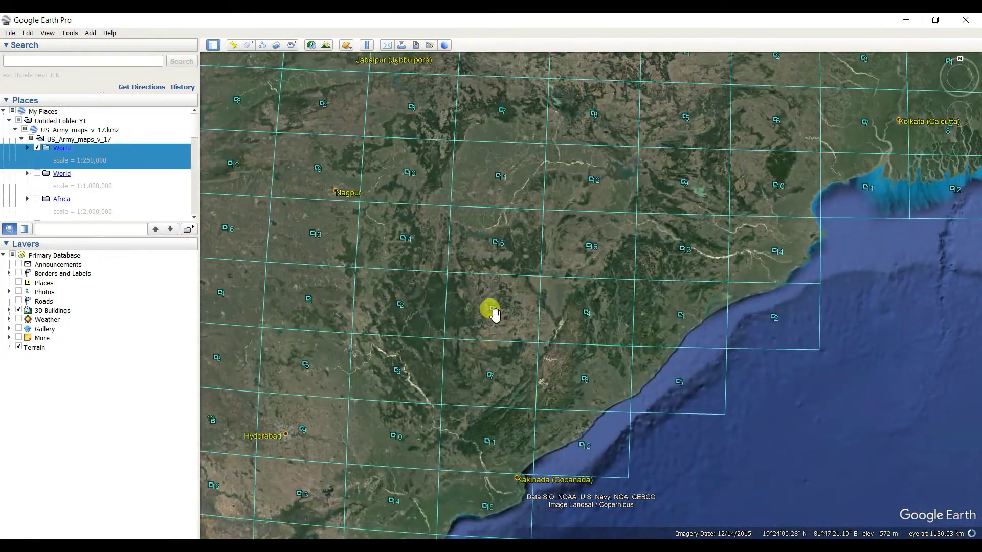
{"action": "left_click", "coordinate": [492, 310]}
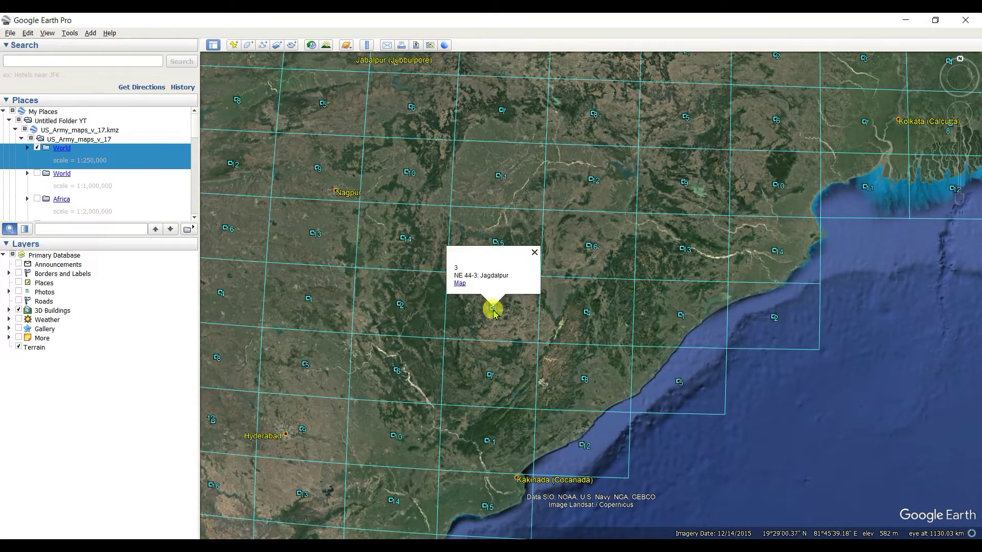
{"action": "right_click", "coordinate": [461, 284]}
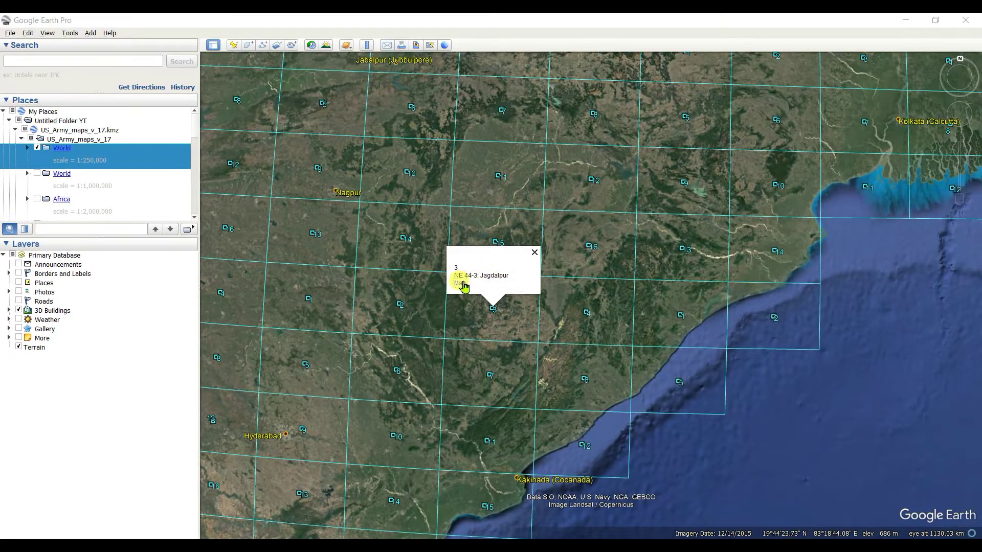
{"action": "left_click", "coordinate": [460, 284]}
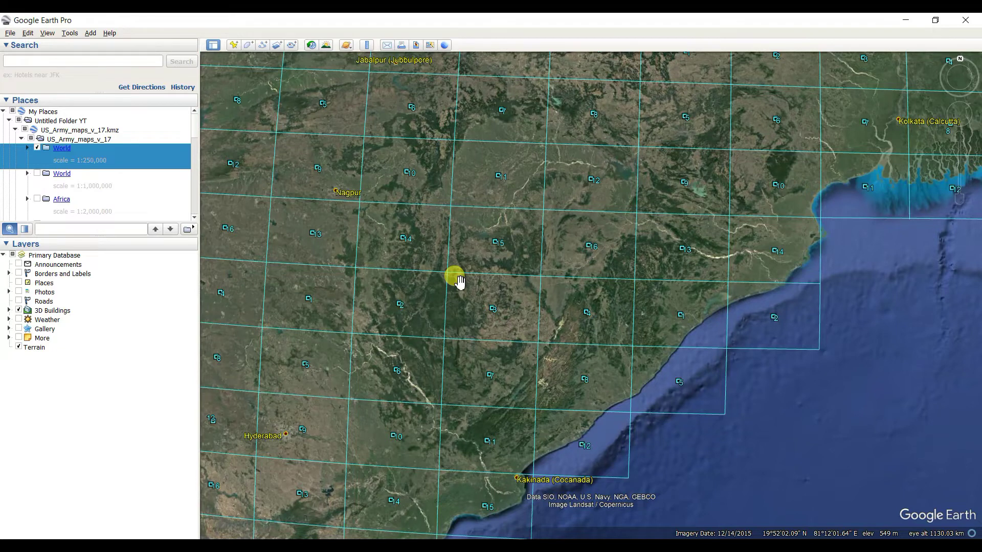
{"action": "left_click", "coordinate": [459, 281]}
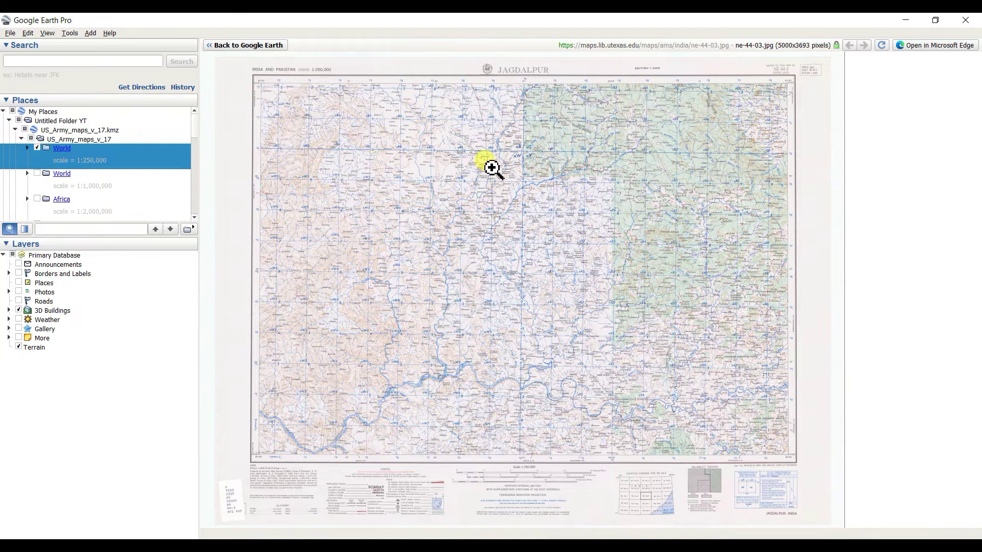
Examine the Jagdalpur sheet's place names, rivers and grid lines at full size and return to the whole-sheet view.
{"action": "left_click", "coordinate": [452, 182]}
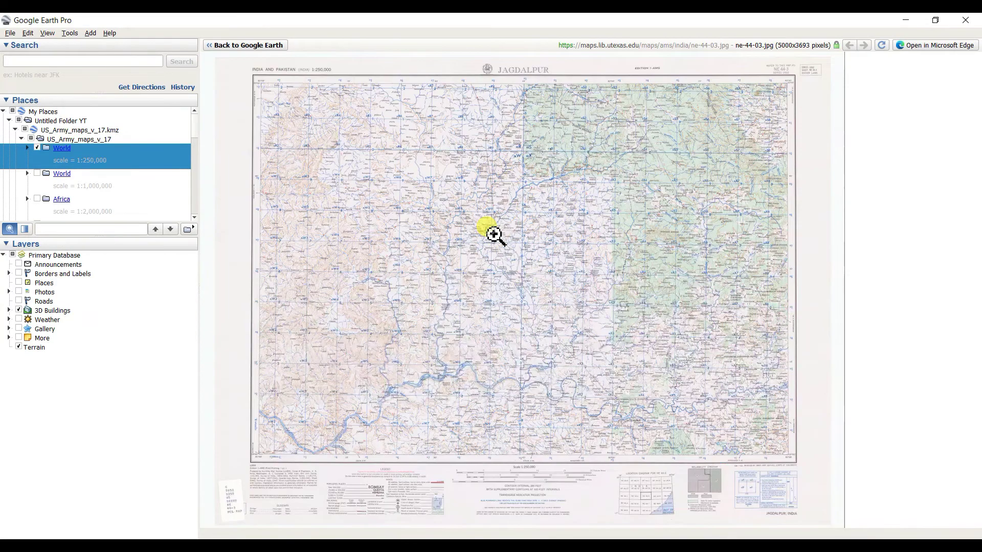
{"action": "left_click", "coordinate": [493, 235]}
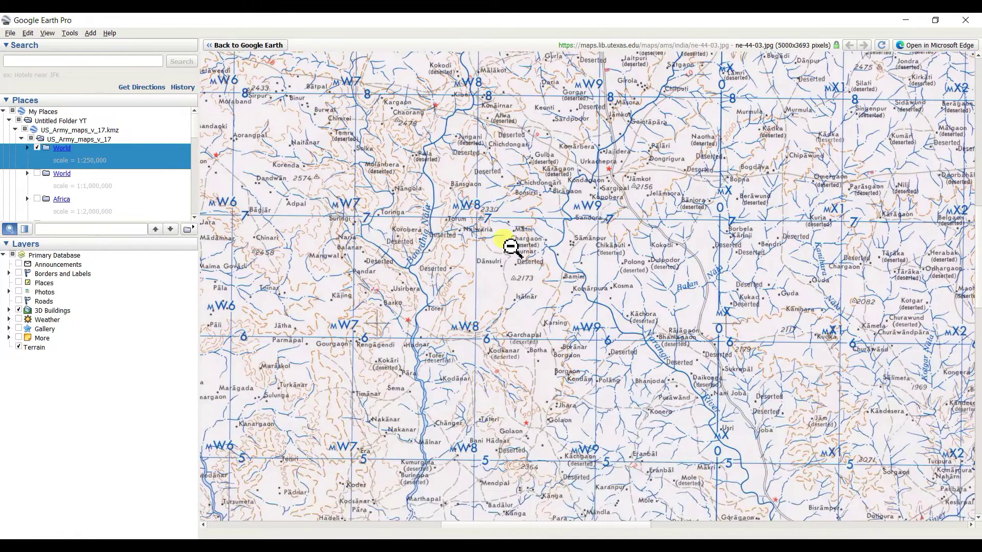
{"action": "scroll", "coordinate": [511, 246], "scroll_direction": "up", "scroll_amount": 1}
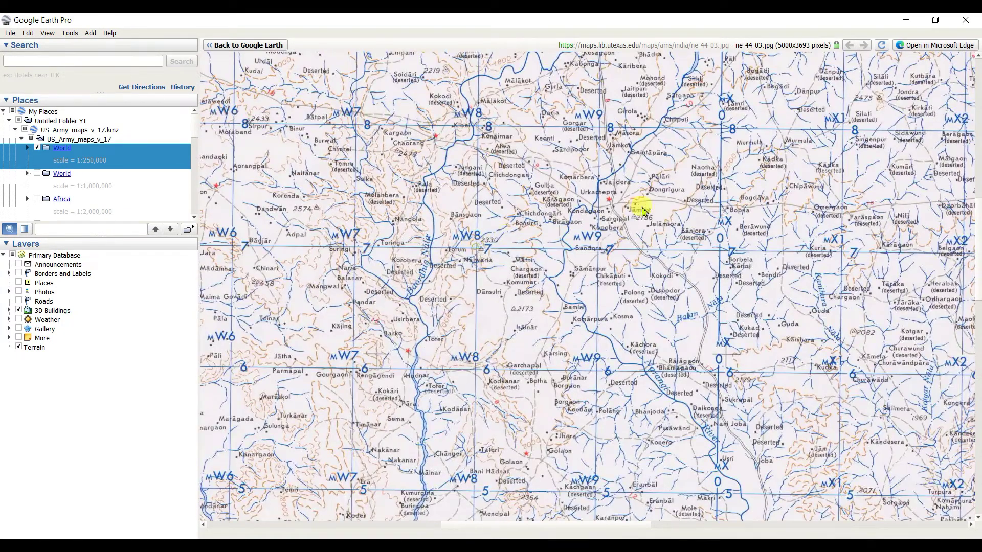
{"action": "left_click", "coordinate": [560, 215]}
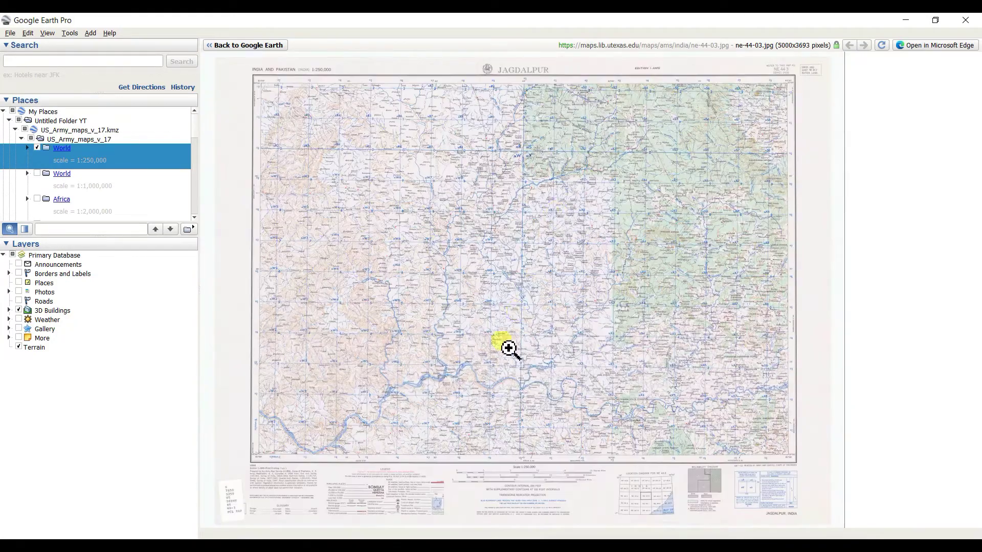
Inspect the Jagdalpur sheet's edition notes, legend, location and reliability diagrams, and scale and projection details, and return to the globe.
{"action": "left_click", "coordinate": [297, 492]}
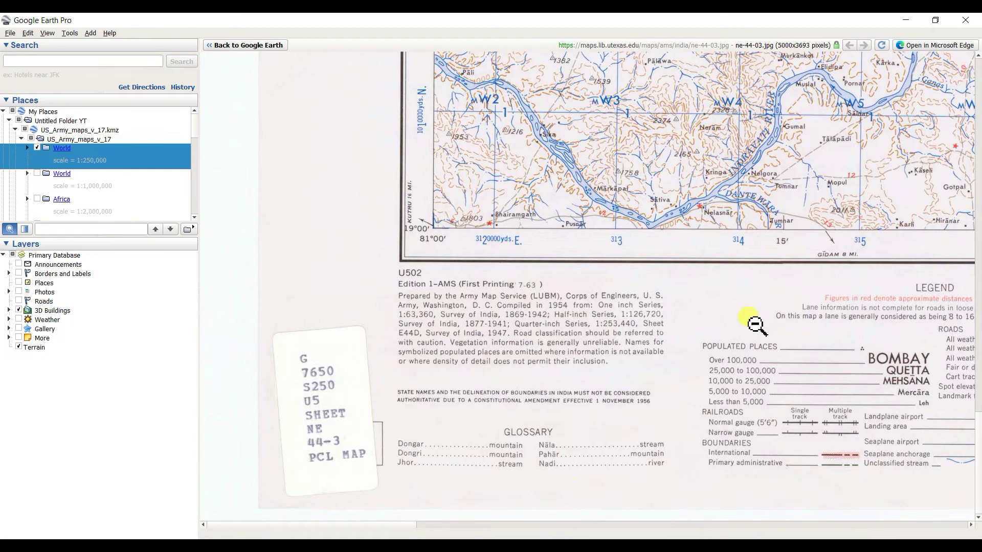
{"action": "left_click", "coordinate": [954, 347]}
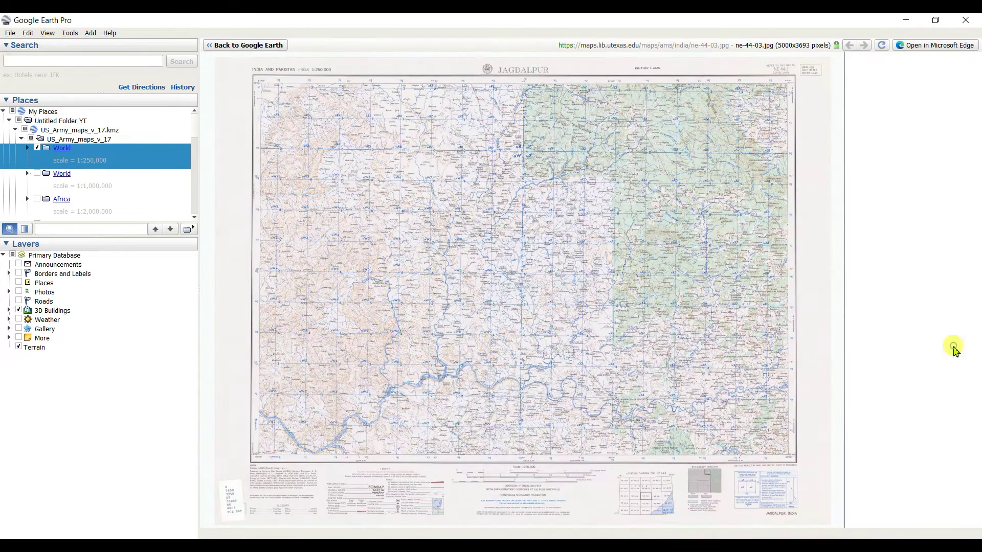
{"action": "left_click", "coordinate": [702, 501]}
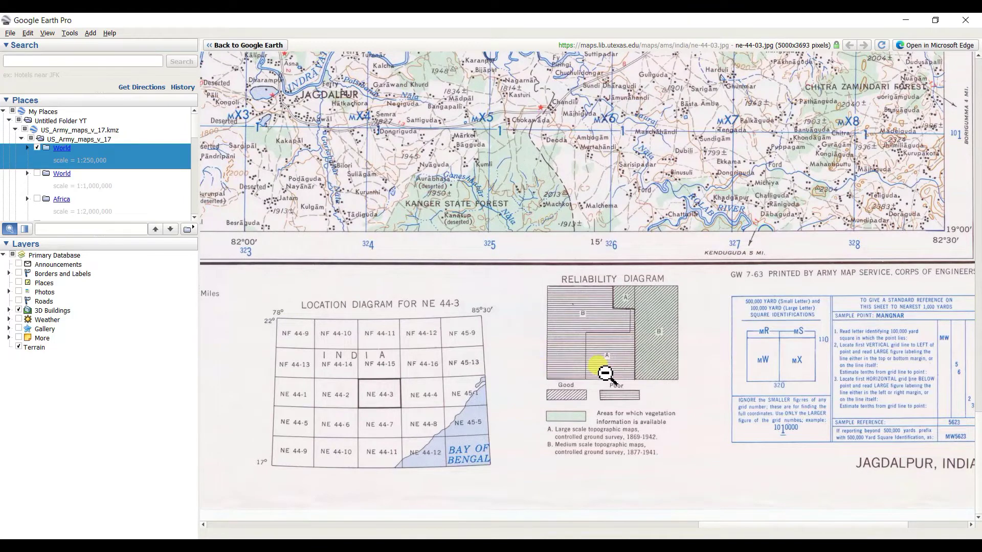
{"action": "left_click", "coordinate": [794, 365]}
{"action": "left_click", "coordinate": [508, 499]}
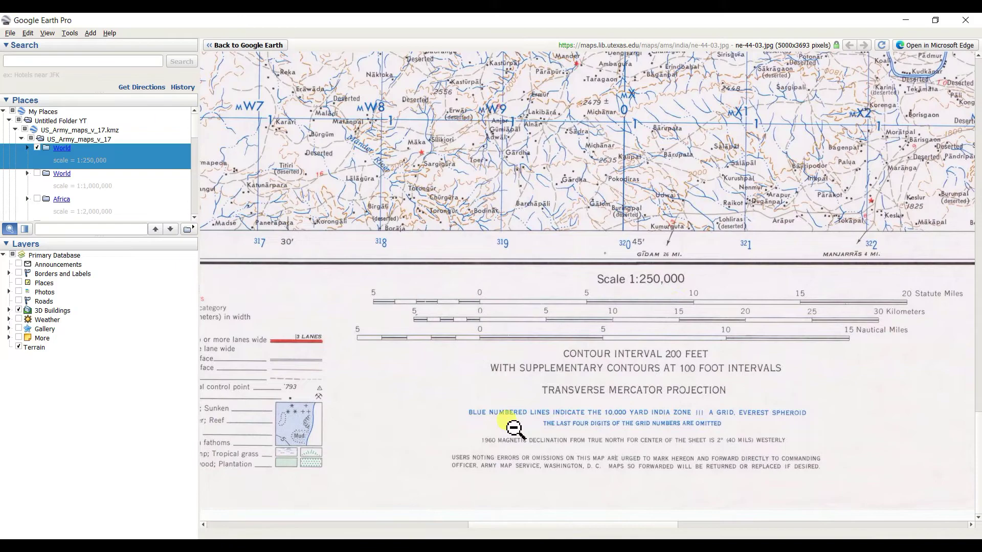
{"action": "left_click", "coordinate": [236, 45]}
{"action": "scroll", "coordinate": [566, 252], "scroll_direction": "up", "scroll_amount": 3}
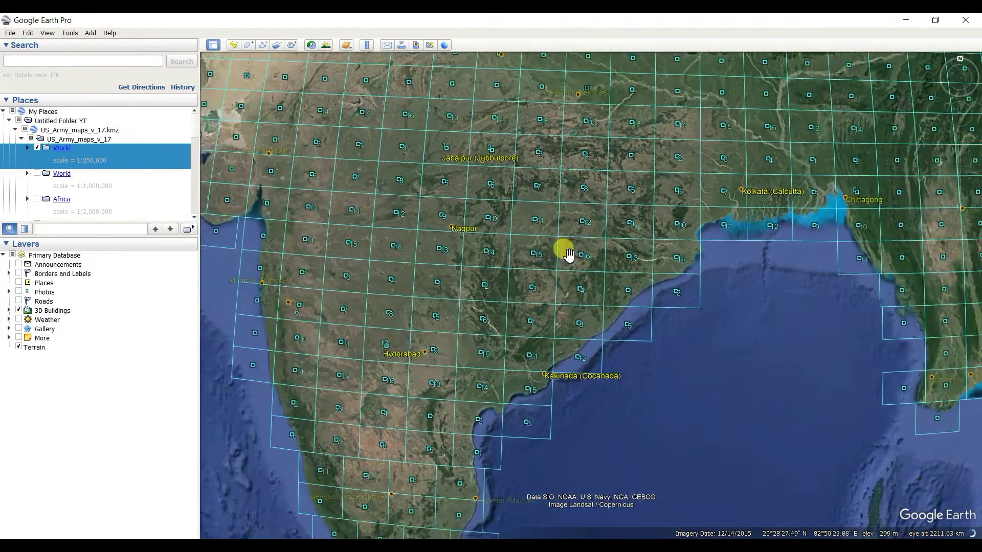